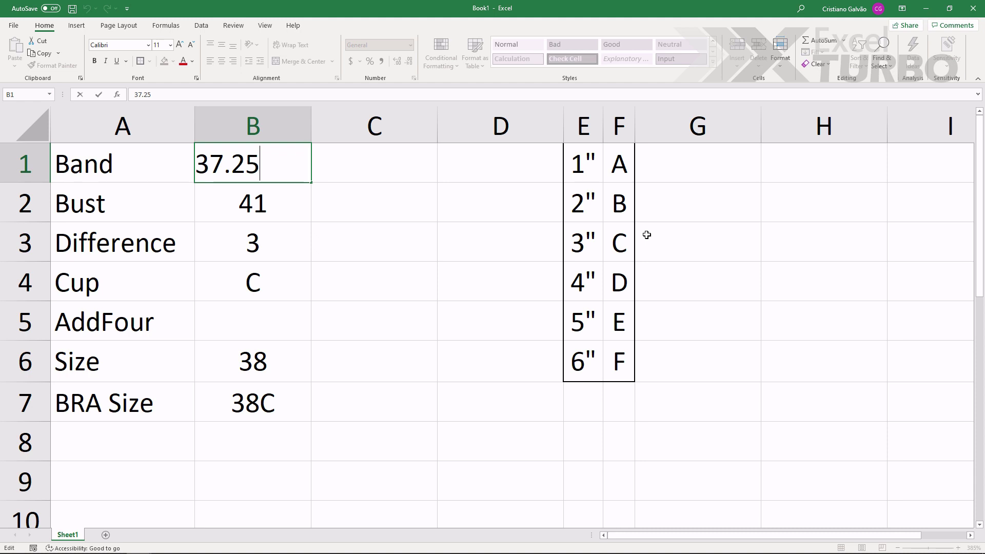
Commit the Band value 37.25 and enter =B2-EVEN(B1) as the Difference formula in B3
key(Return)
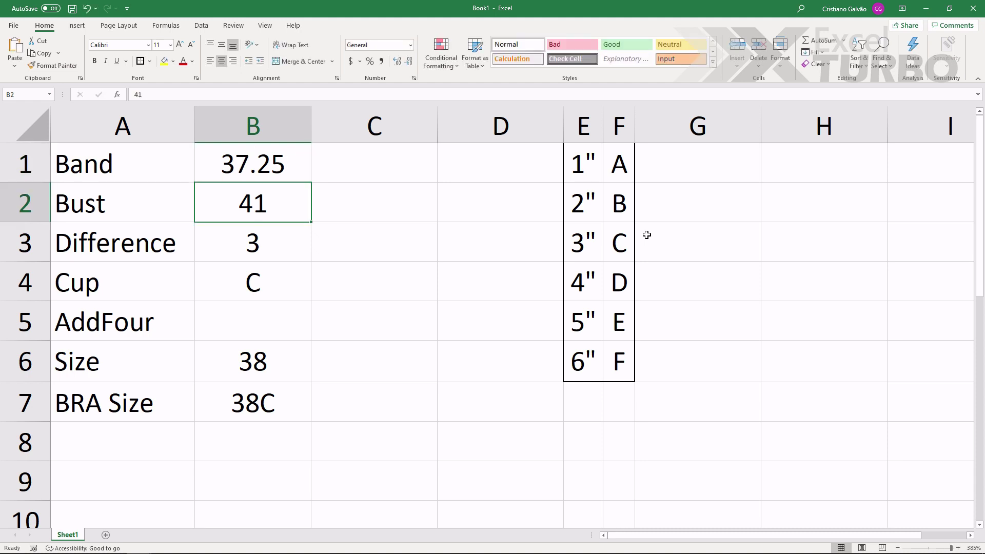
key(F2)
key(Return)
text(=B2-EVEN(B1))
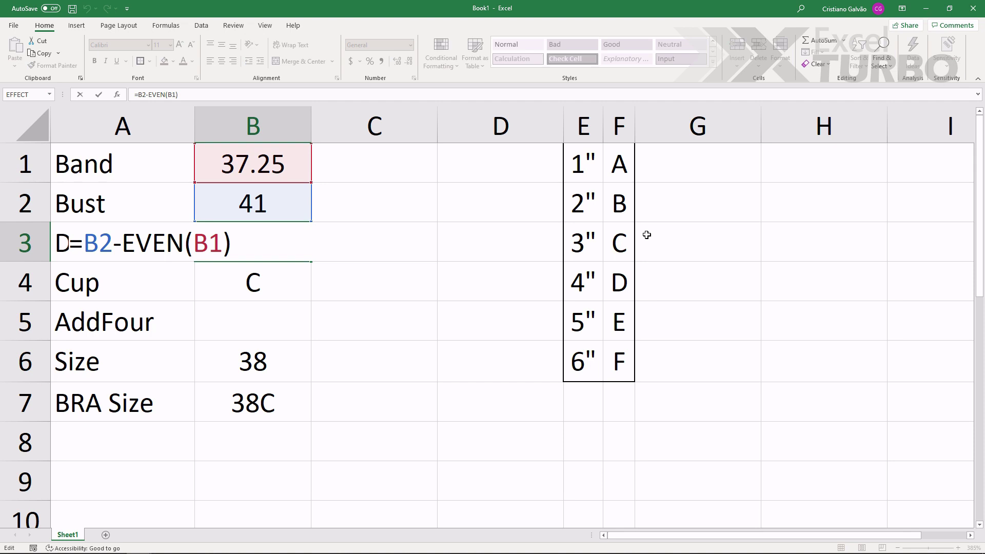
key(Return)
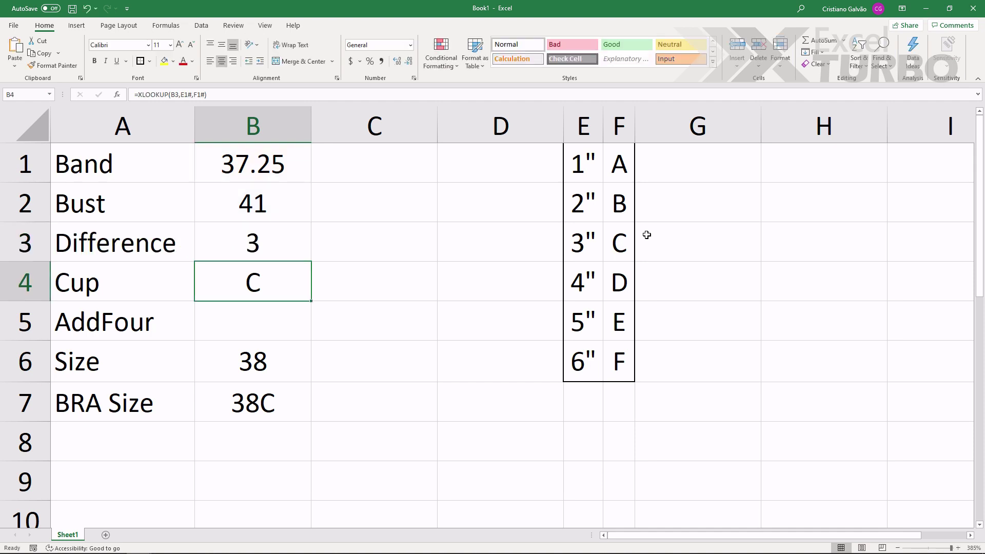
Re-commit the Cup XLOOKUP and Size formulas, then set AddFour to TRUE
key(F2)
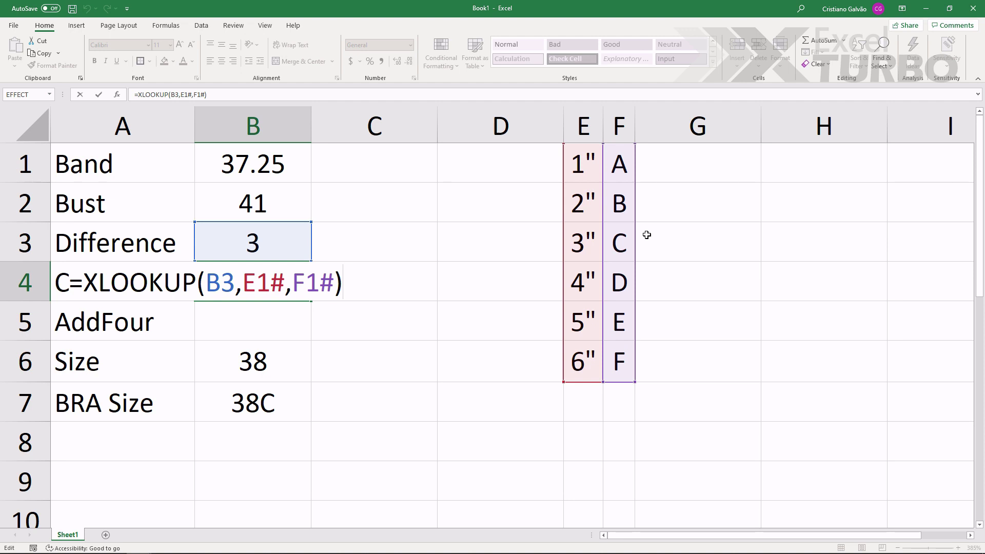
key(Return)
key(Down)
key(F2)
key(Return)
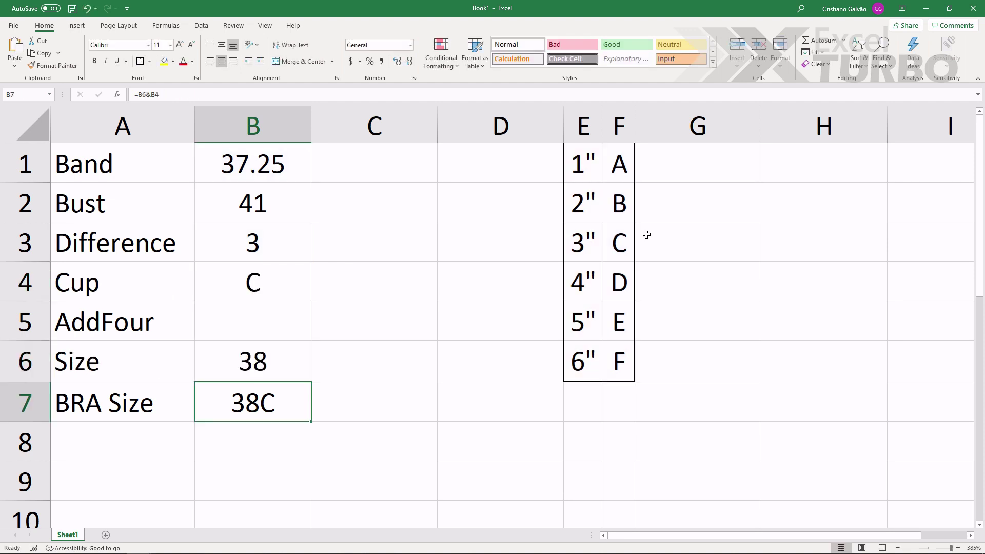
key(Up)
key(Up)
text(TRUE)
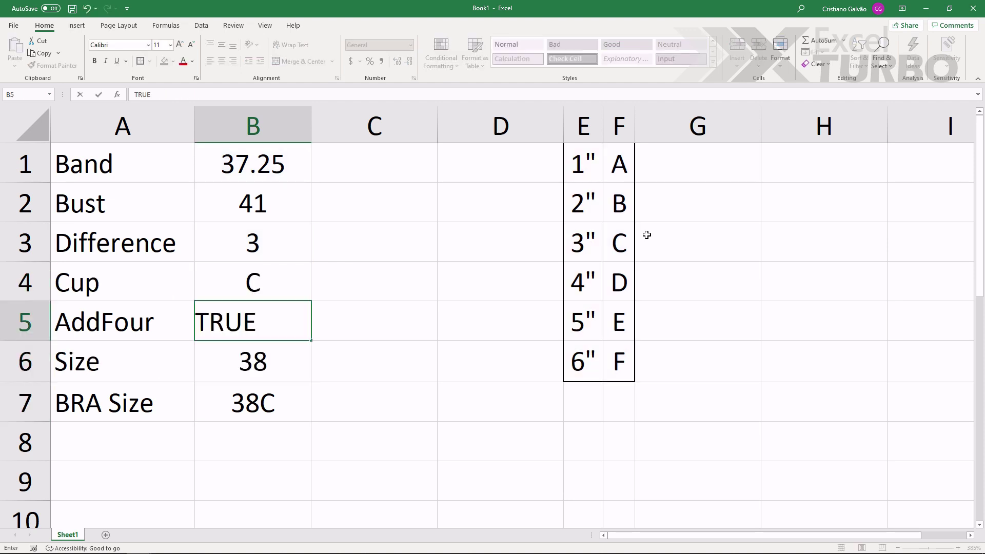
key(Return)
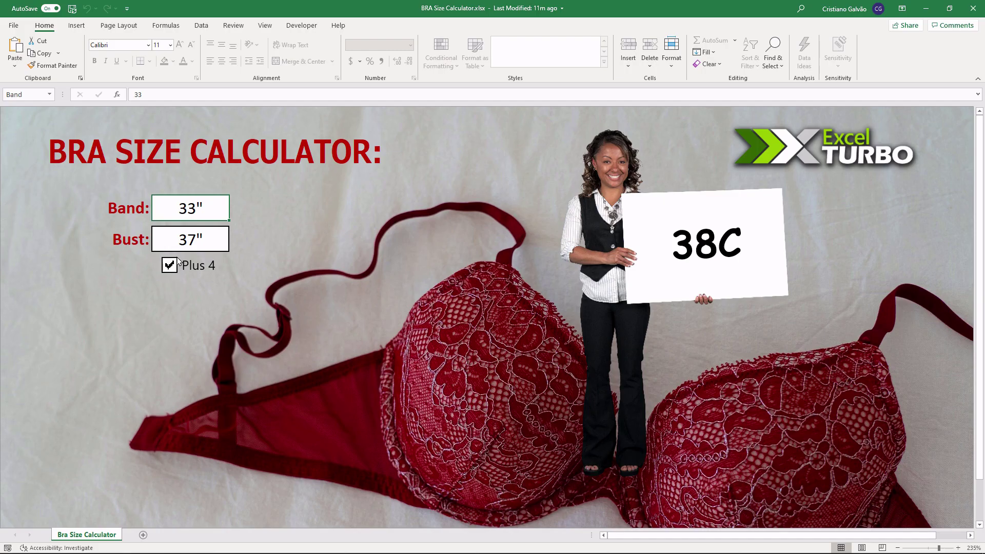
Type 3 as the new Bust entry, then bring up the Insert picture source options
text(3)
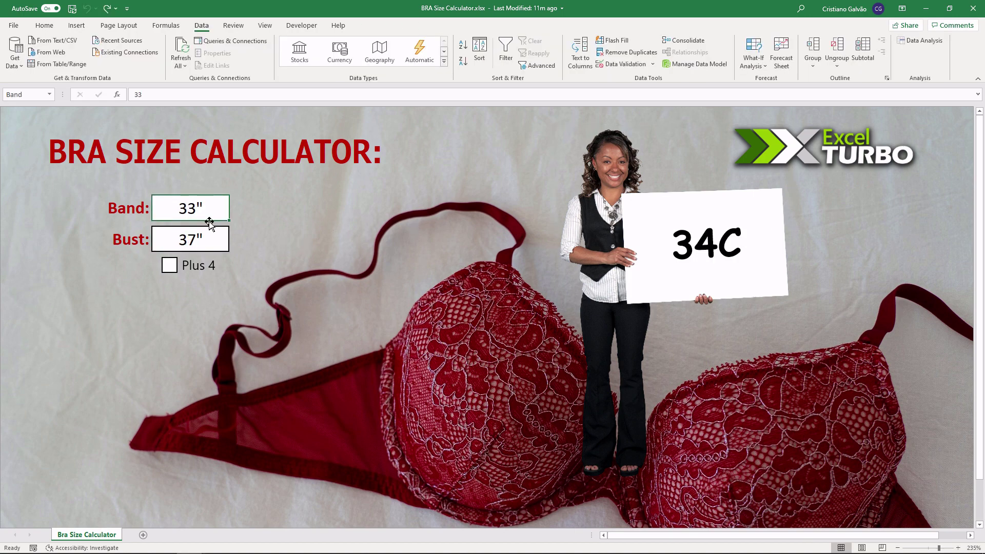
click(173, 246)
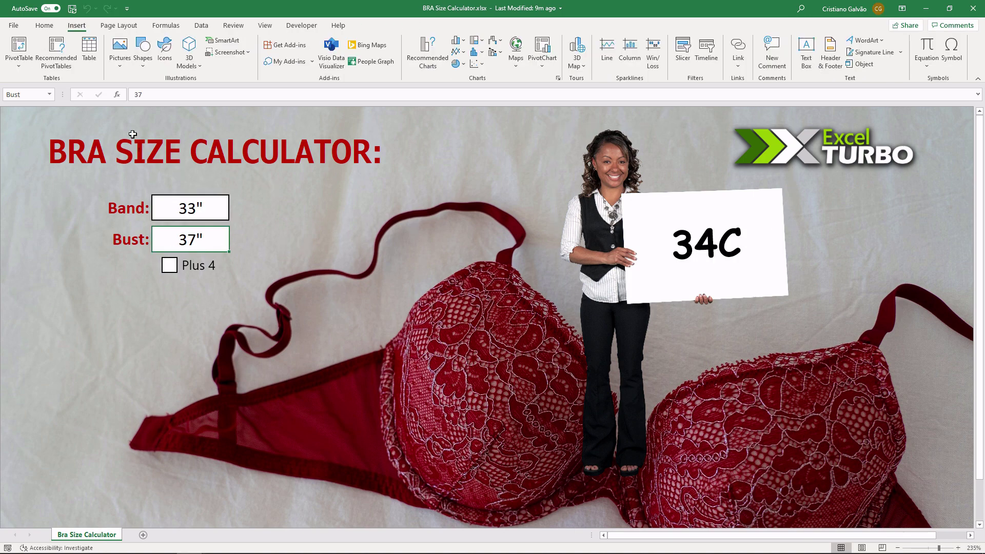
click(120, 57)
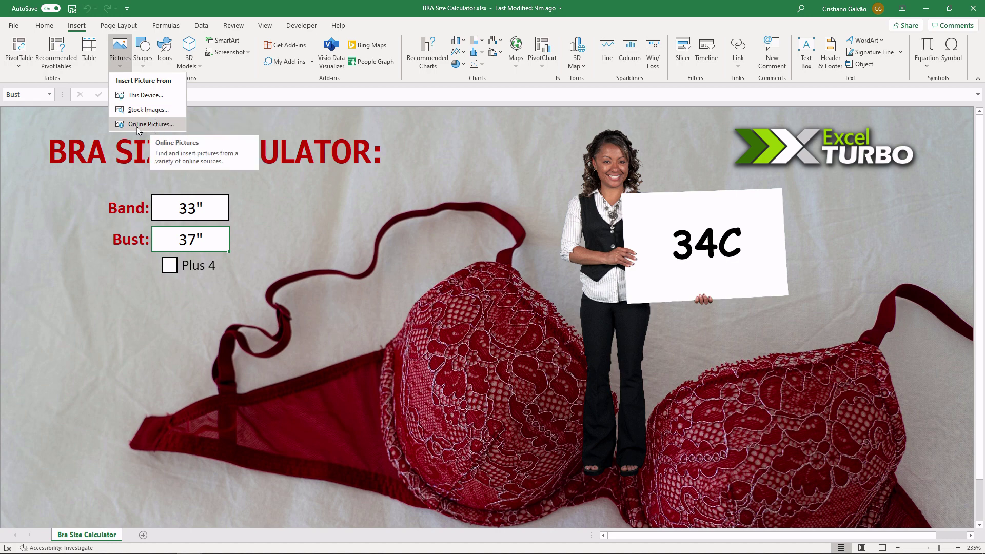
Search the stock images for 'bra', then return to the picture source options
click(138, 125)
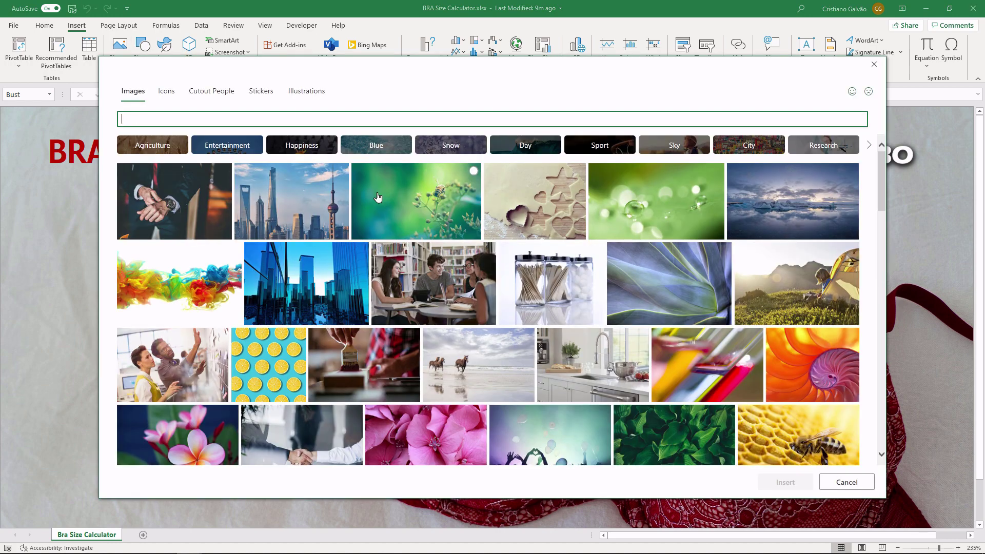
text(bra)
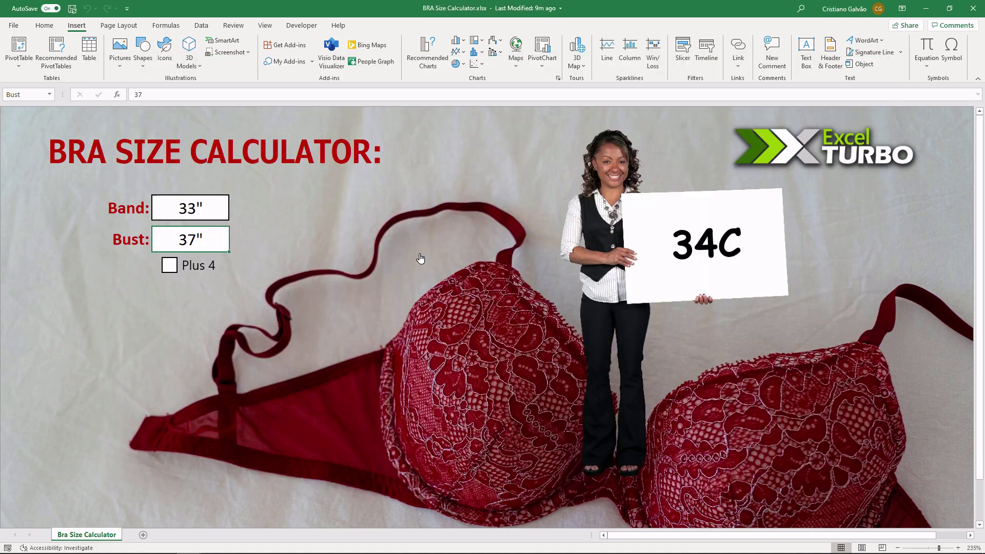
click(119, 50)
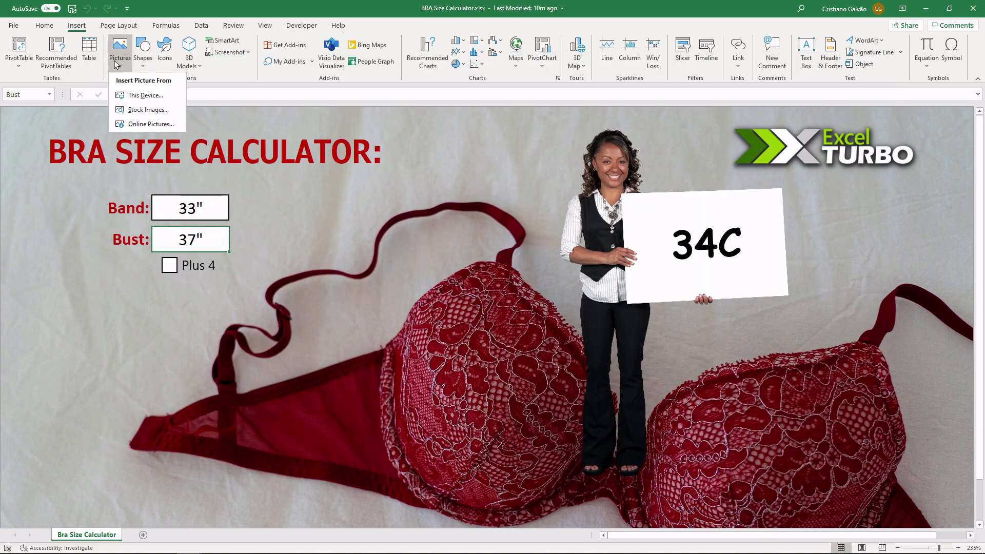
Search Online Pictures for 'bra', then refine the search to 'bra photo'
click(148, 127)
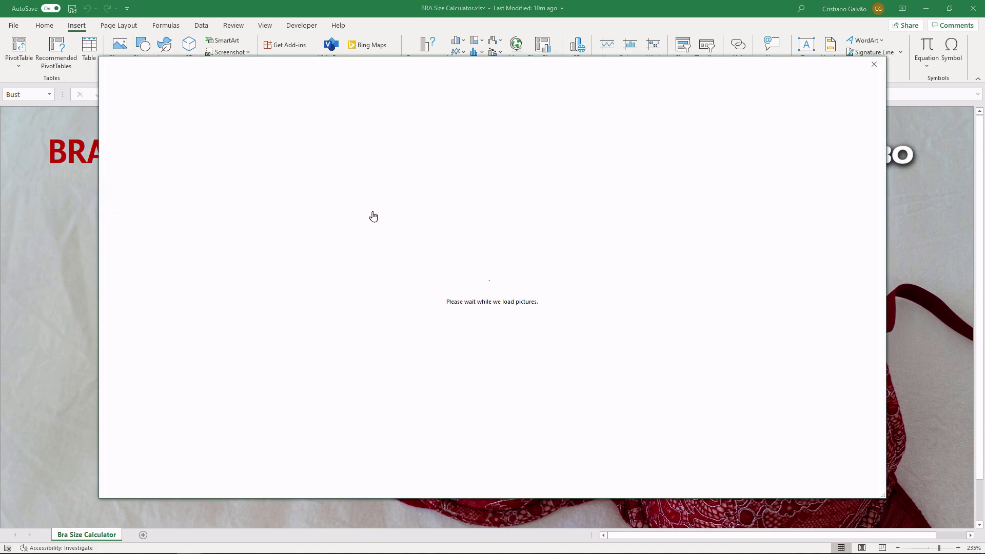
text(bra)
key(Return)
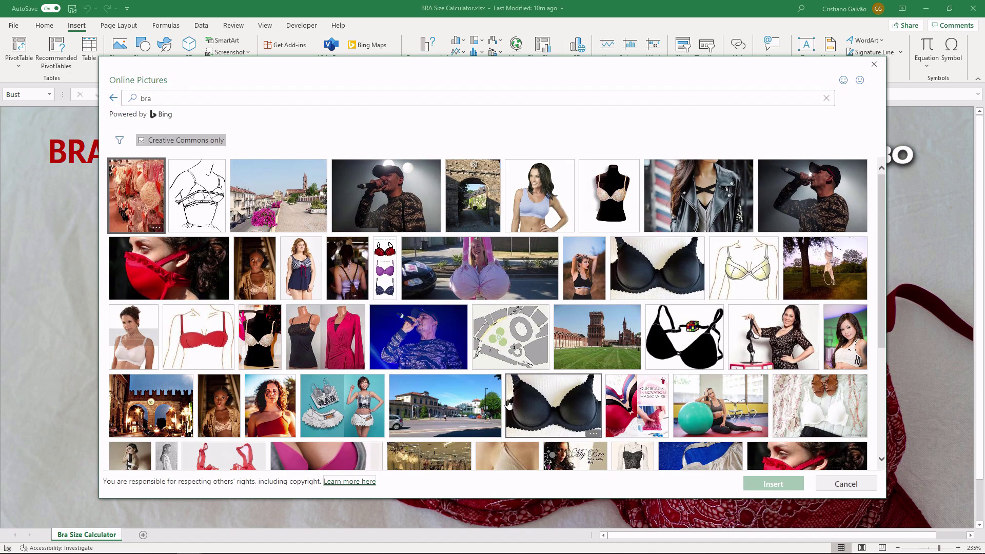
click(367, 99)
text(photo)
key(Return)
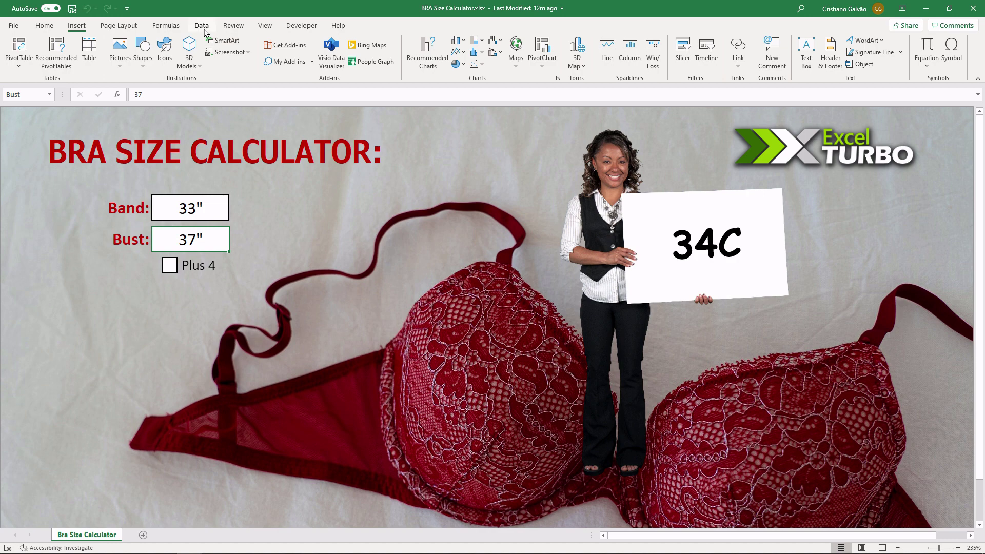
Review the Bust cell's data validation rule, then open Name Manager with Ctrl+F3
click(203, 29)
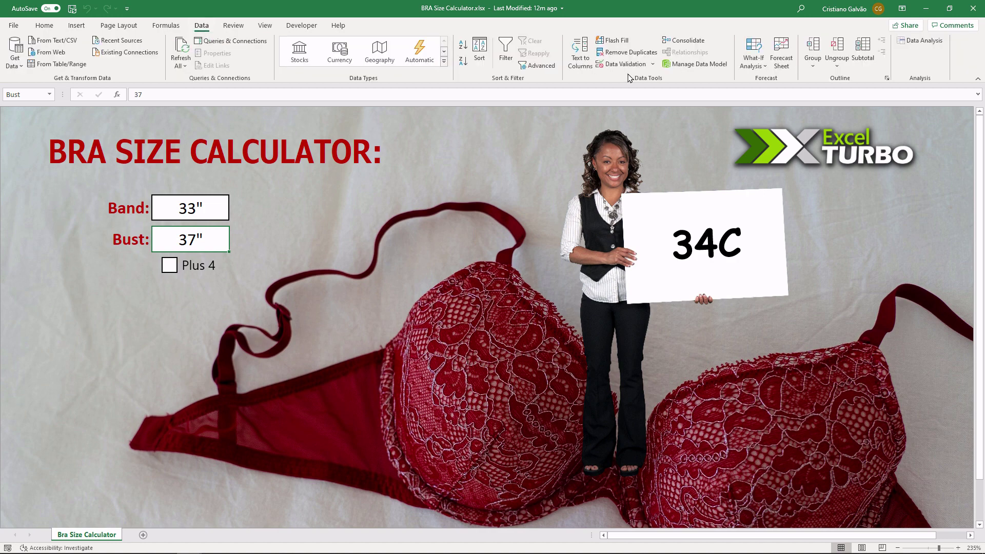
click(625, 64)
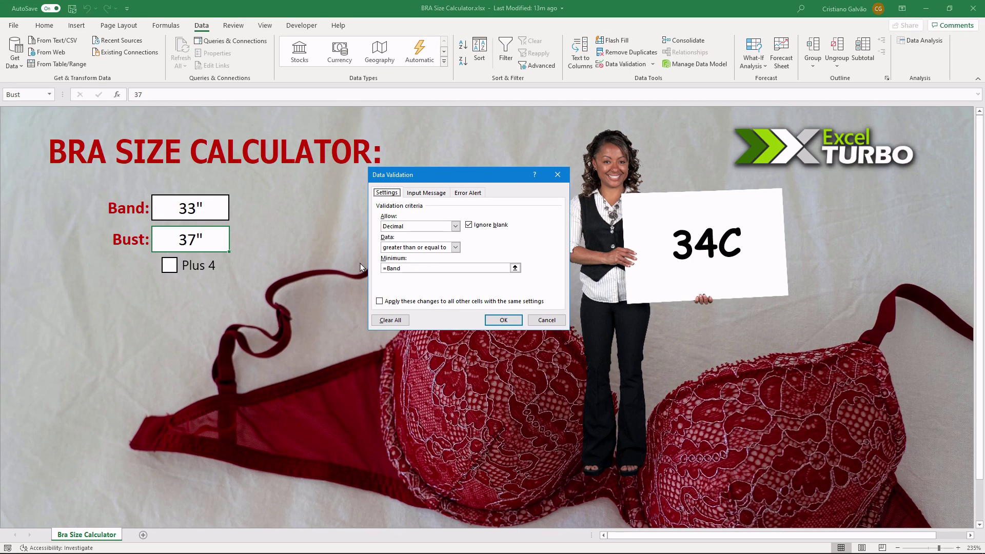
key(Return)
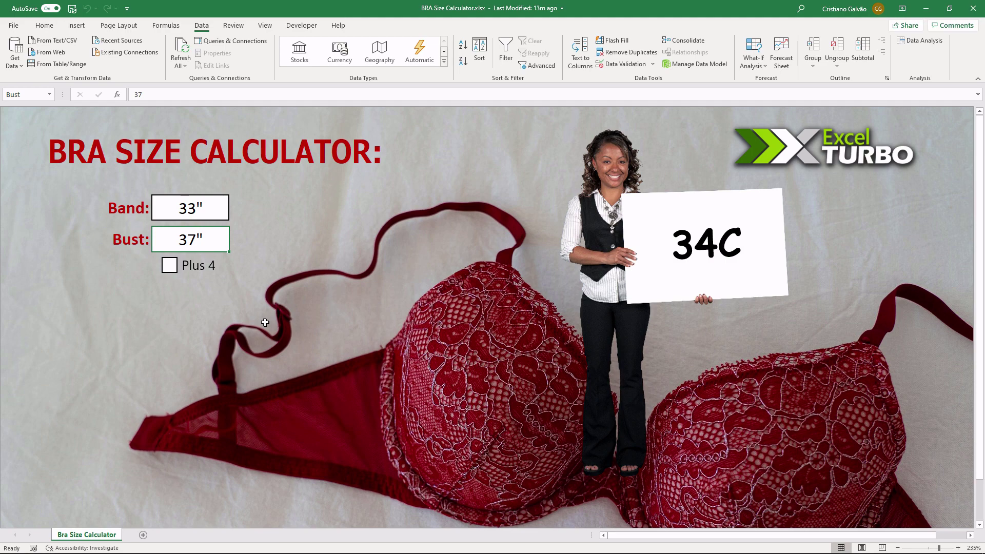
key(ctrl+F3)
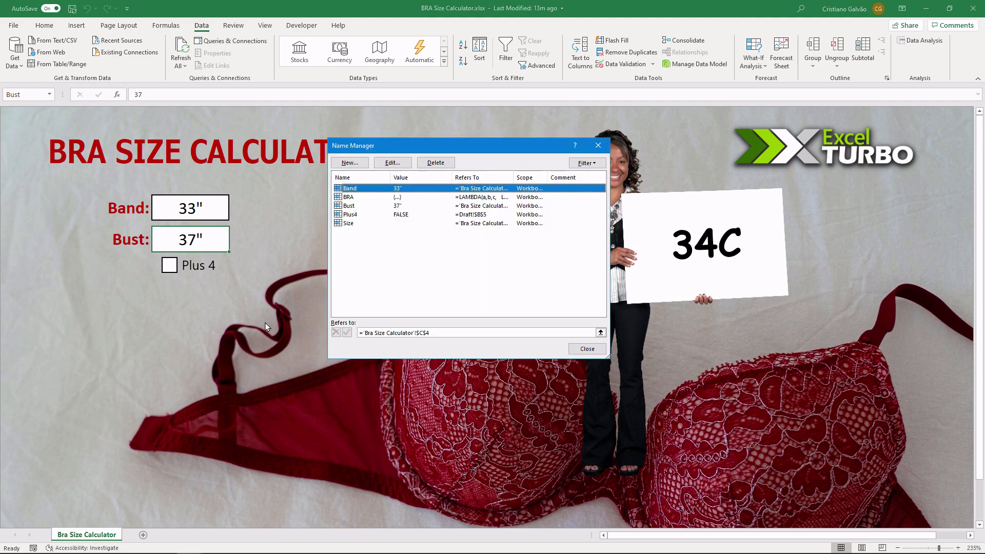
Define a new workbook-scoped name BRA and clear its Refers to field
click(352, 198)
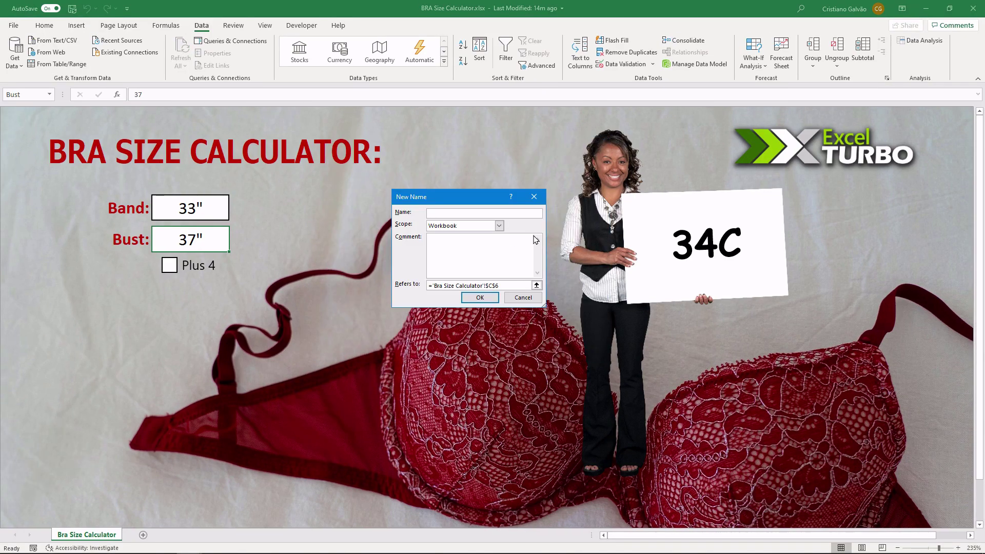
key(Tab)
key(Tab)
key(Tab)
key(Delete)
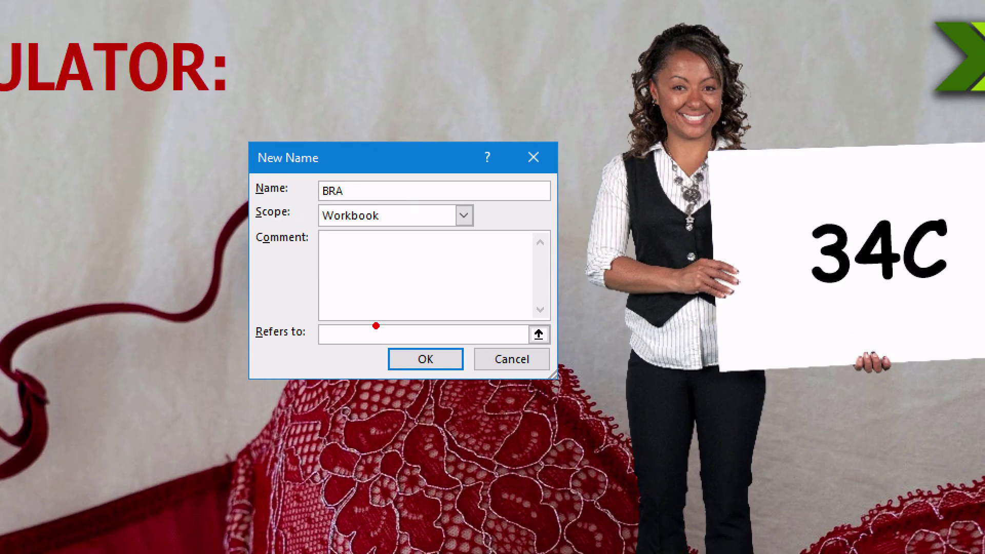